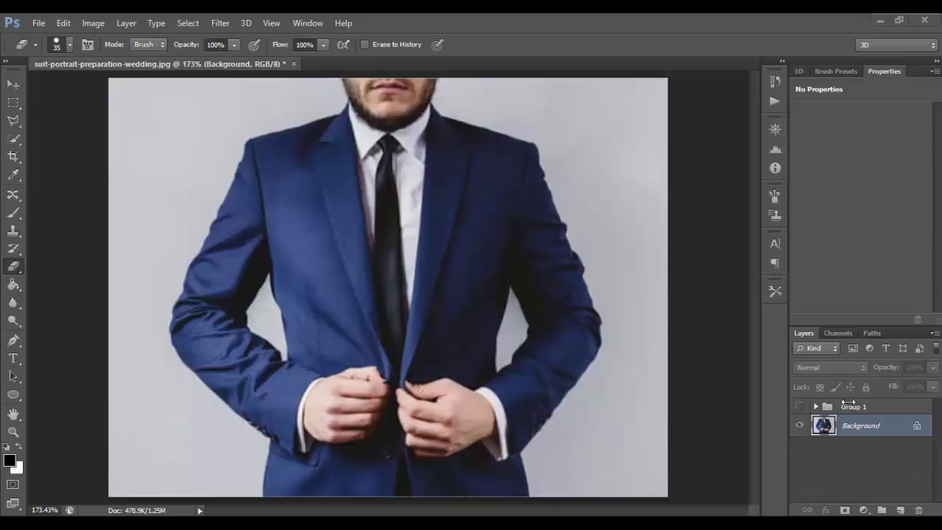
left_click(815, 407)
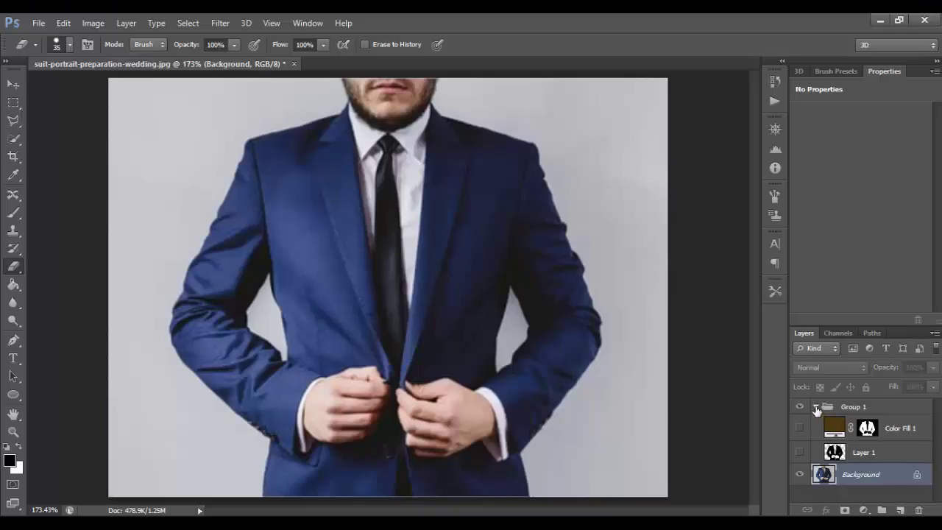
left_click(815, 407)
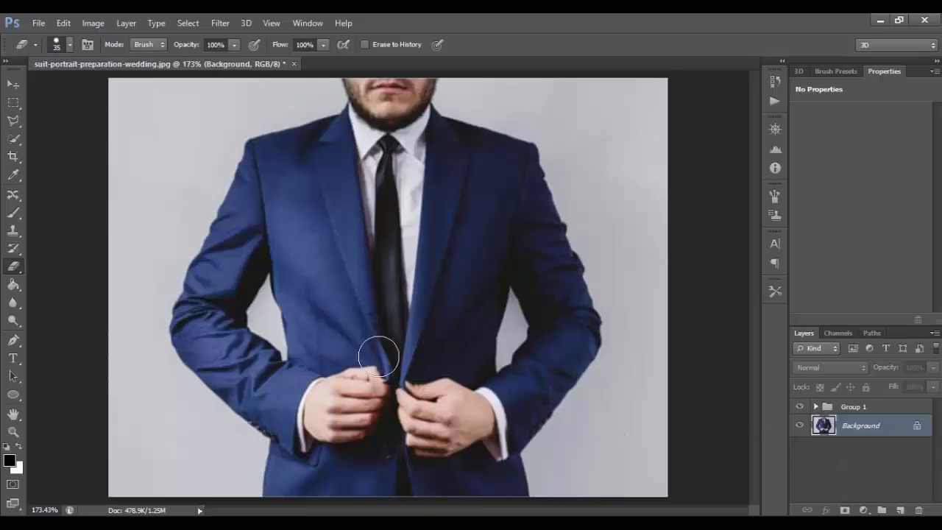
left_click(38, 23)
left_click(53, 51)
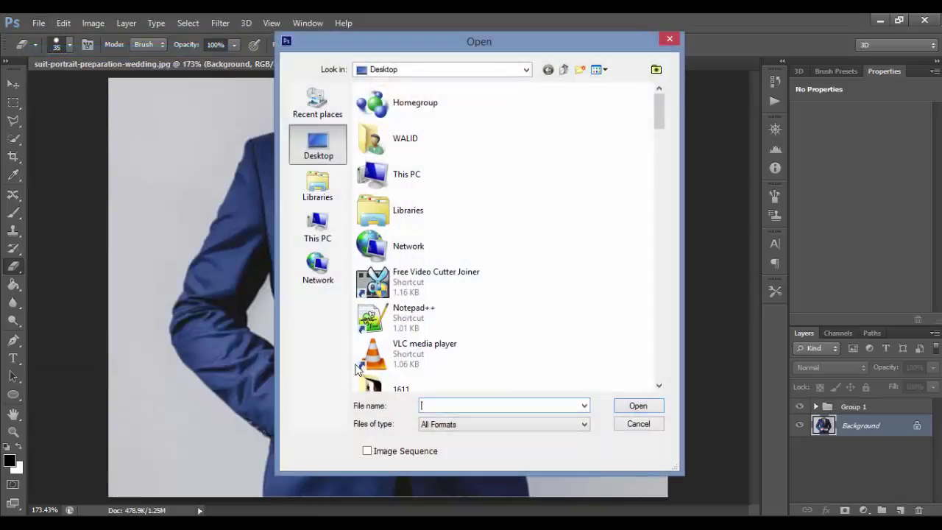
left_click(670, 39)
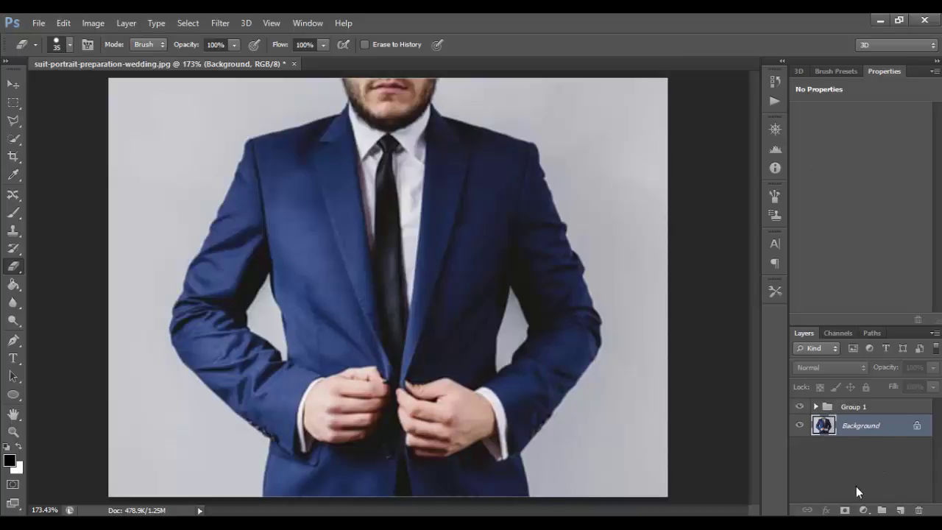
Step: Add a new layer directly above the Background and set its blend mode to Color
left_click(900, 509)
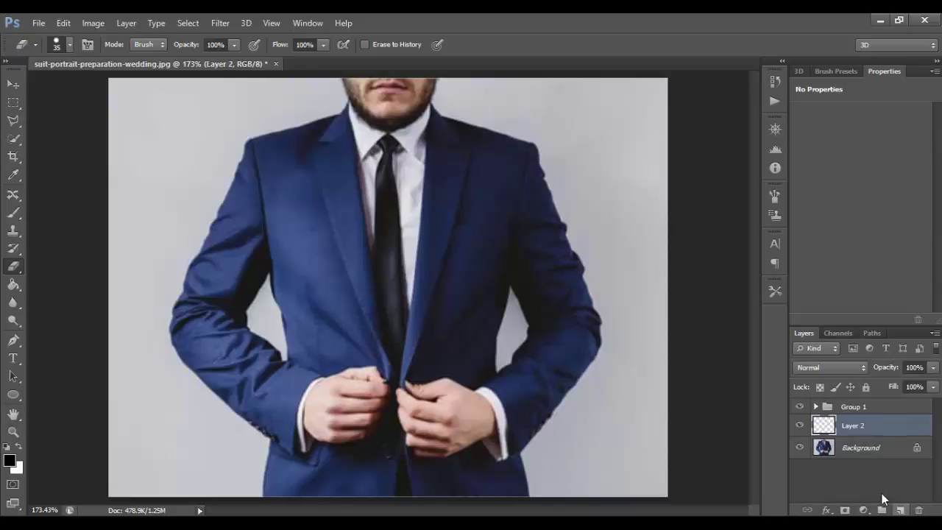
double_click(855, 427)
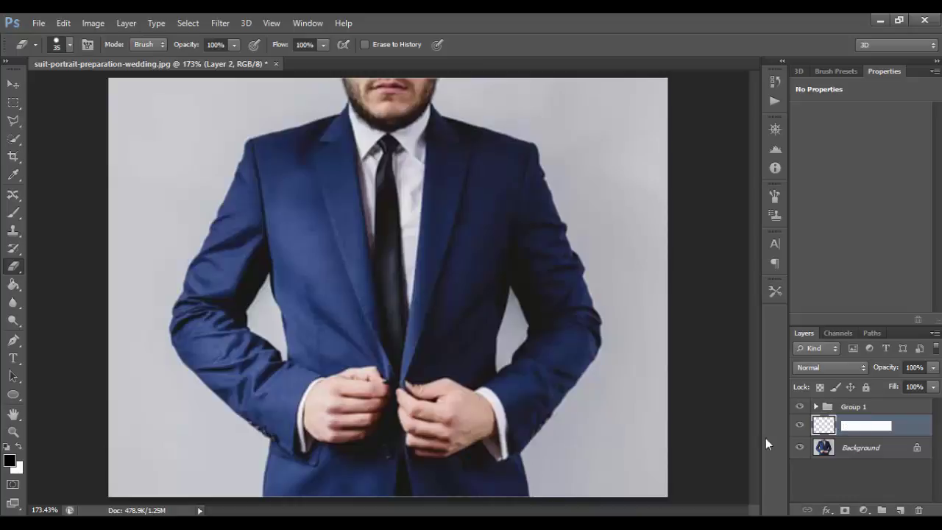
left_click(828, 427)
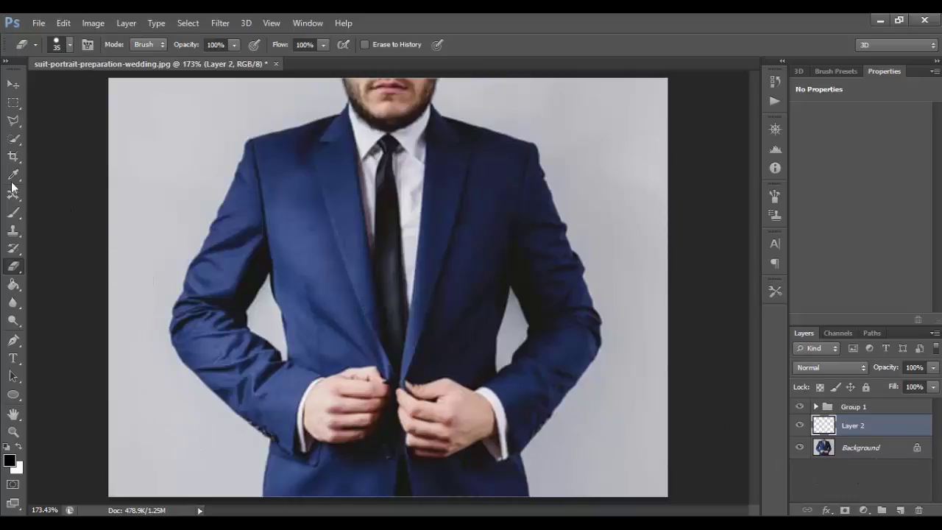
left_click(13, 213)
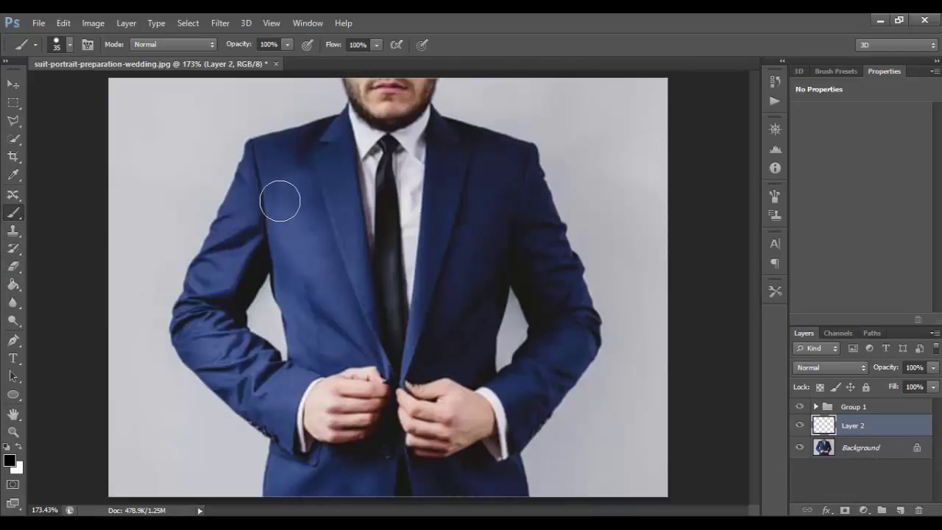
left_click(862, 369)
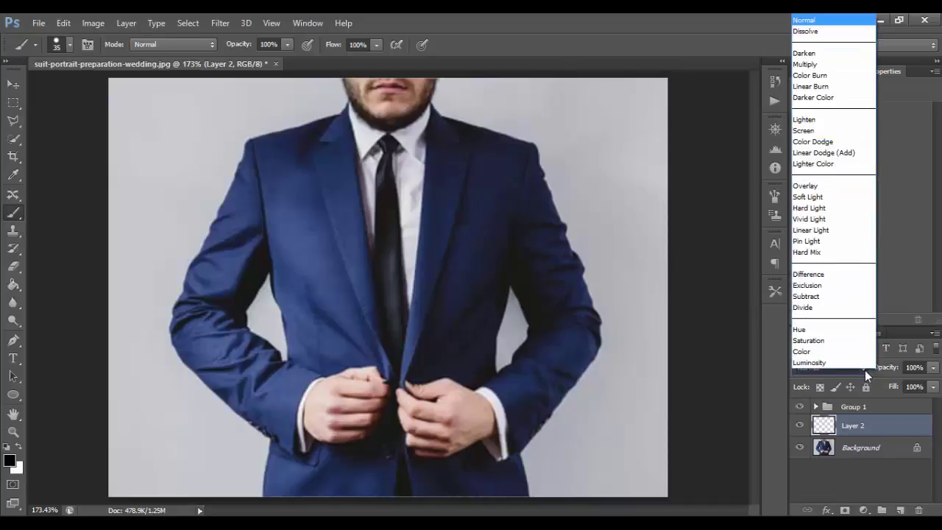
left_click(817, 353)
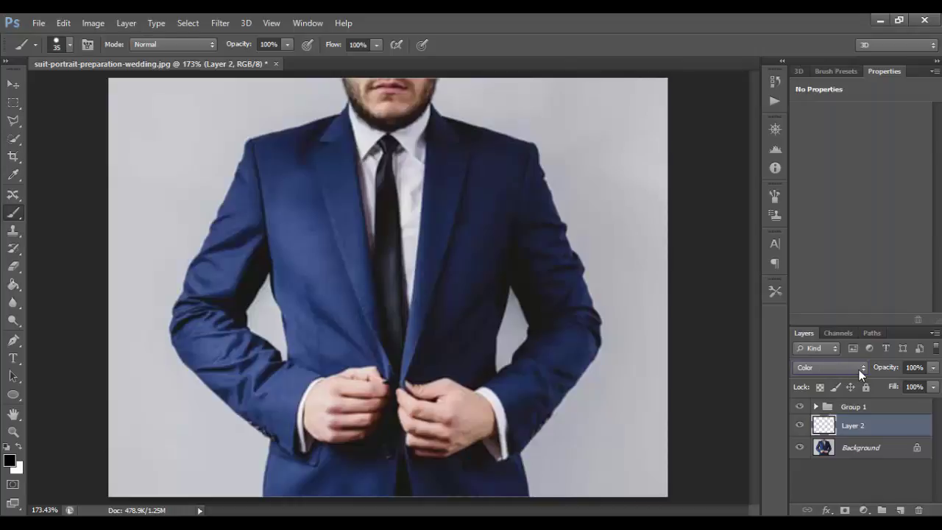
left_click(859, 370)
left_click(814, 352)
Step: Paint over the blue suit jacket on Layer 2 with the Brush in black, covering the sleeves, body and lower front
mouse_move(269, 189)
left_mouse_down()
mouse_move(240, 253)
mouse_move(256, 169)
mouse_move(224, 223)
left_mouse_up()
mouse_move(206, 266)
left_mouse_down()
mouse_move(194, 302)
mouse_move(204, 358)
mouse_move(185, 339)
mouse_move(186, 324)
mouse_move(213, 368)
mouse_move(257, 398)
mouse_move(229, 336)
mouse_move(245, 357)
mouse_move(223, 336)
mouse_move(230, 274)
mouse_move(263, 191)
mouse_move(282, 275)
mouse_move(307, 304)
mouse_move(308, 183)
mouse_move(319, 305)
mouse_move(312, 154)
mouse_move(332, 279)
mouse_move(349, 312)
mouse_move(349, 249)
mouse_move(362, 312)
mouse_move(330, 136)
mouse_move(272, 149)
mouse_move(253, 181)
mouse_move(309, 364)
mouse_move(335, 344)
mouse_move(352, 348)
mouse_move(349, 426)
mouse_move(324, 450)
left_mouse_up()
mouse_move(353, 394)
left_mouse_down()
mouse_move(479, 438)
mouse_move(458, 460)
mouse_move(361, 406)
mouse_move(325, 372)
mouse_move(302, 371)
left_mouse_up()
left_click_drag(262, 486, 375, 455)
mouse_move(469, 341)
left_mouse_down()
mouse_move(498, 351)
mouse_move(483, 326)
mouse_move(418, 316)
mouse_move(410, 380)
mouse_move(448, 139)
mouse_move(488, 196)
mouse_move(488, 292)
mouse_move(496, 162)
mouse_move(534, 246)
mouse_move(500, 157)
mouse_move(515, 156)
mouse_move(484, 142)
mouse_move(540, 206)
mouse_move(572, 285)
mouse_move(577, 337)
mouse_move(542, 391)
mouse_move(511, 431)
mouse_move(524, 362)
mouse_move(547, 354)
mouse_move(485, 418)
left_mouse_up()
left_click_drag(472, 497, 512, 502)
mouse_move(341, 500)
left_mouse_down()
mouse_move(296, 492)
mouse_move(281, 478)
mouse_move(243, 392)
mouse_move(262, 412)
mouse_move(241, 351)
mouse_move(265, 361)
left_mouse_up()
mouse_move(294, 318)
left_mouse_down()
mouse_move(309, 341)
mouse_move(366, 334)
mouse_move(301, 331)
left_mouse_up()
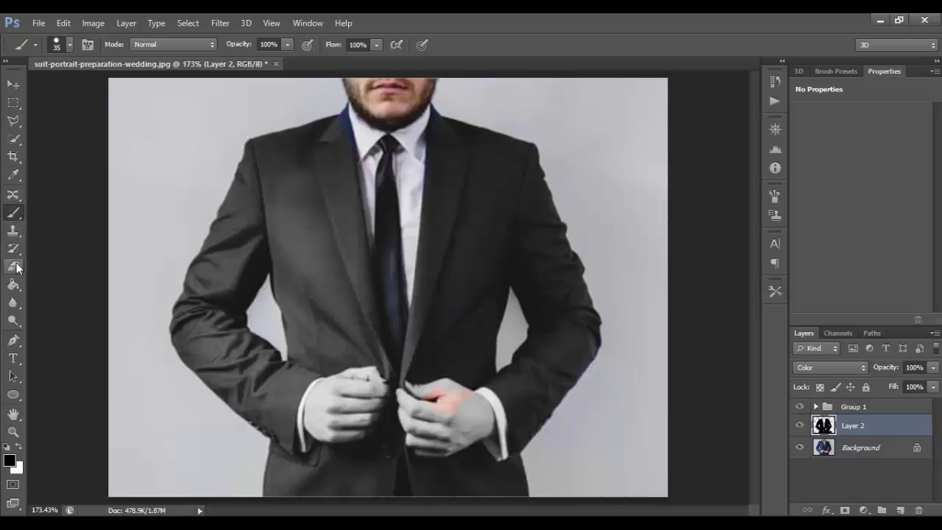
Step: Erase the black paint from both hands and repaint the jacket area below the hand on the left
left_click(16, 268)
mouse_move(347, 467)
left_mouse_down()
mouse_move(347, 446)
mouse_move(324, 438)
mouse_move(335, 402)
mouse_move(366, 395)
mouse_move(354, 384)
left_mouse_up()
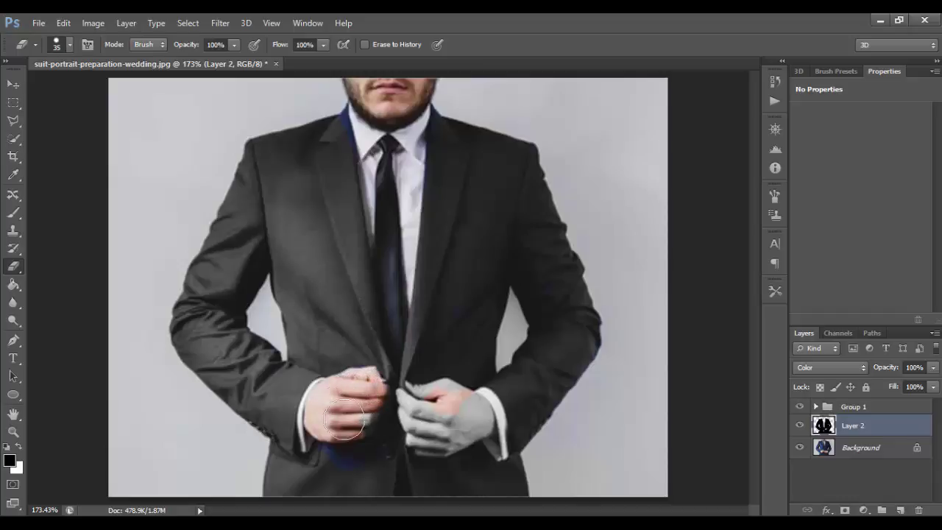
mouse_move(344, 418)
left_mouse_down()
mouse_move(356, 424)
mouse_move(327, 428)
left_mouse_up()
mouse_move(415, 414)
left_mouse_down()
mouse_move(459, 419)
mouse_move(461, 408)
mouse_move(475, 420)
mouse_move(440, 398)
mouse_move(416, 402)
mouse_move(433, 451)
mouse_move(421, 437)
left_mouse_up()
left_click(21, 211)
mouse_move(324, 452)
left_mouse_down()
mouse_move(355, 470)
mouse_move(314, 468)
left_mouse_up()
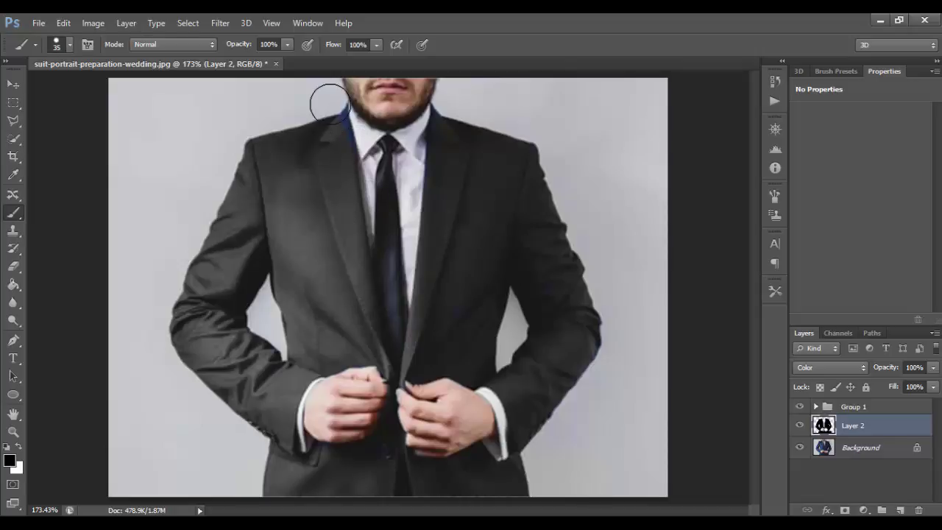
Step: Paint black over the remaining blue edge of the jacket's left lapel beside the shirt collar
key("ctrl+plus")
key("ctrl+plus")
key("ctrl+plus")
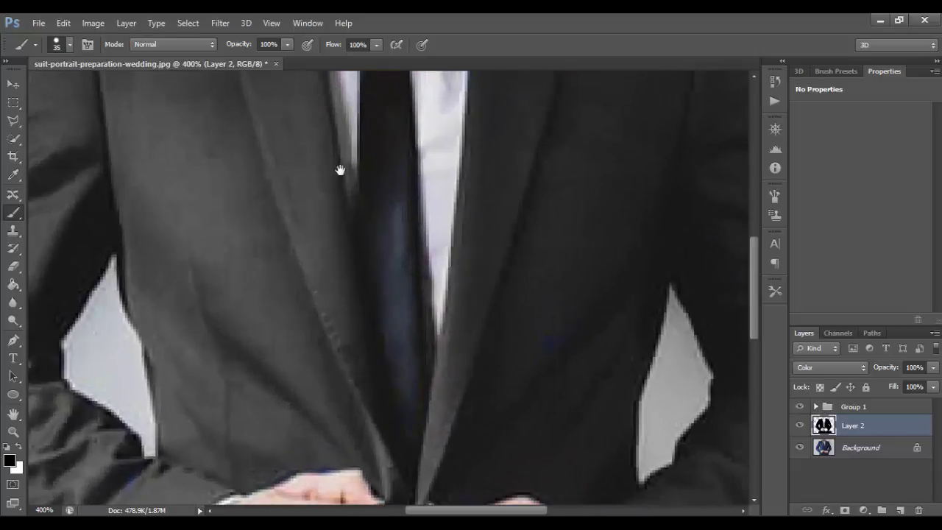
left_click_drag(340, 170, 421, 459)
left_click_drag(398, 299, 397, 330)
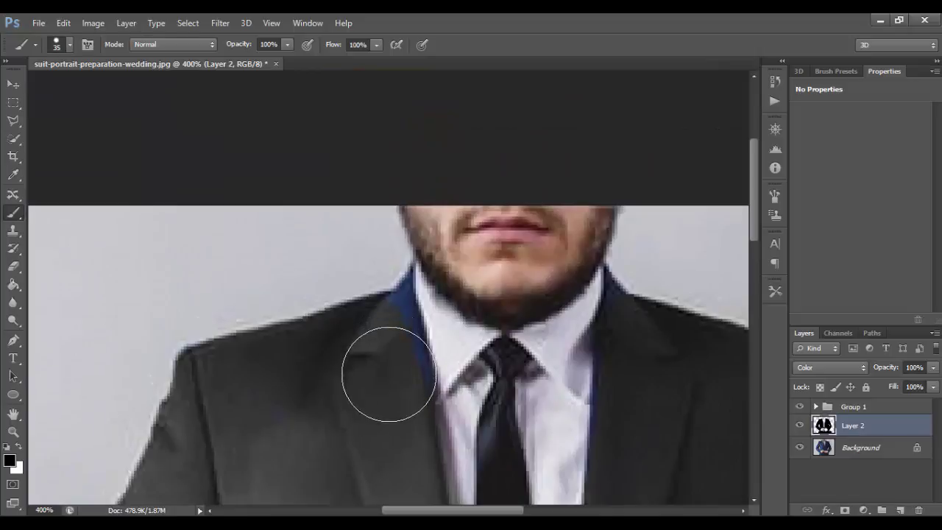
mouse_move(389, 374)
left_mouse_down()
mouse_move(381, 372)
mouse_move(383, 331)
mouse_move(382, 346)
left_mouse_up()
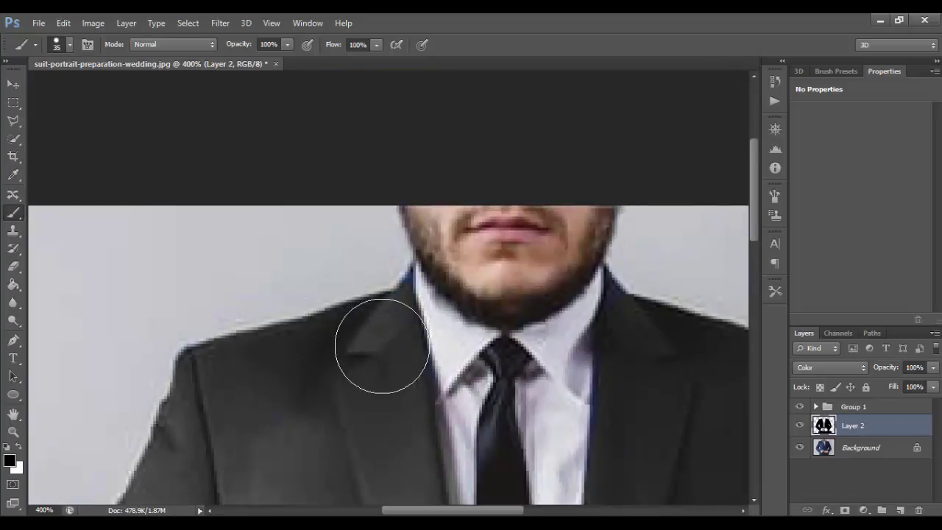
Step: Hide Layer 2 and show Layer 1 inside Group 1 instead, with the whole photo in view
left_click(802, 425)
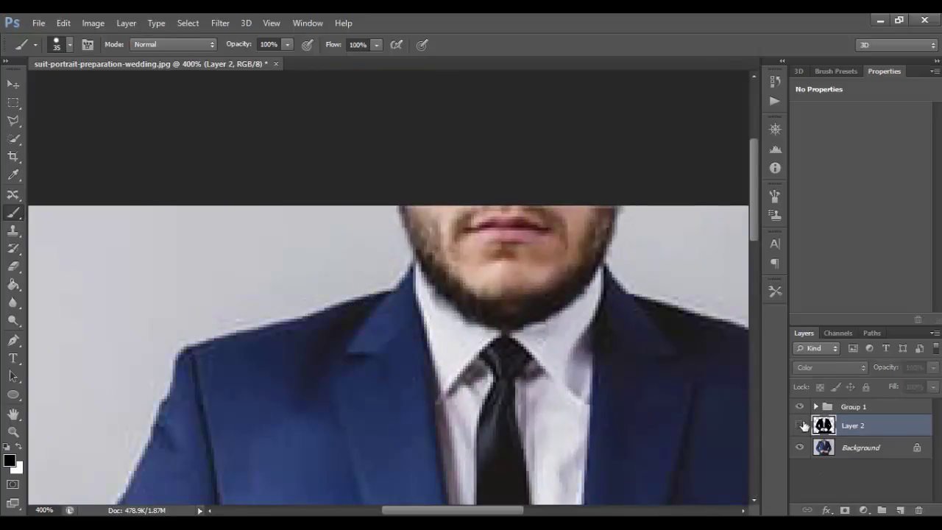
left_click(815, 407)
left_click(801, 453)
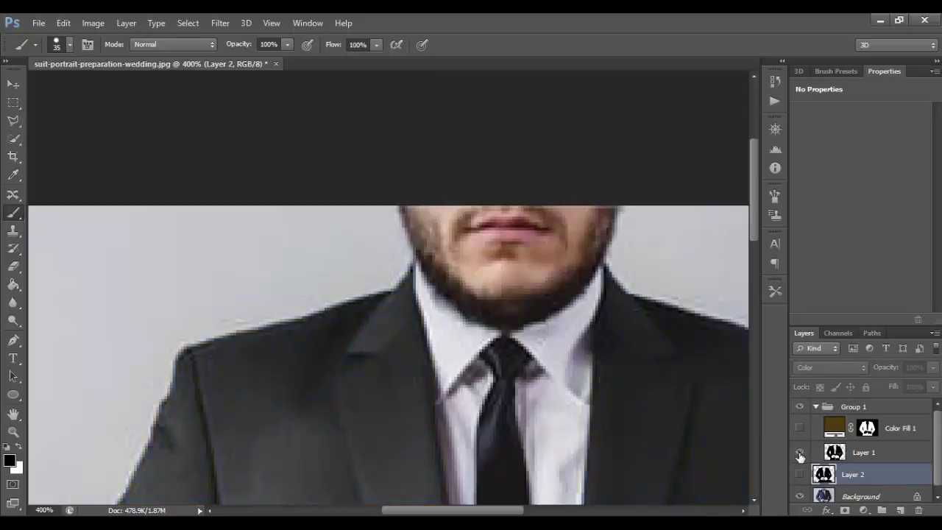
key("ctrl+0")
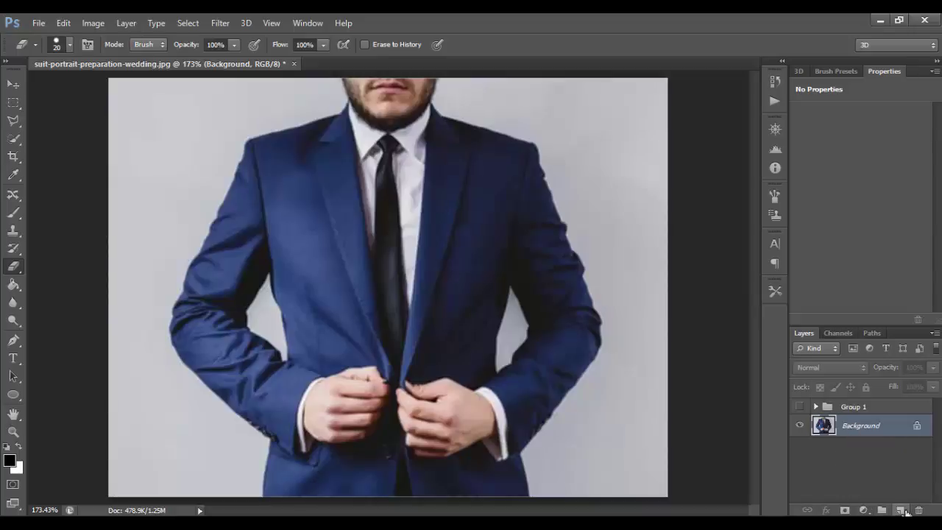
Step: Add a Solid Color fill layer above the Background in dark brown, 3f280c
left_click(865, 510)
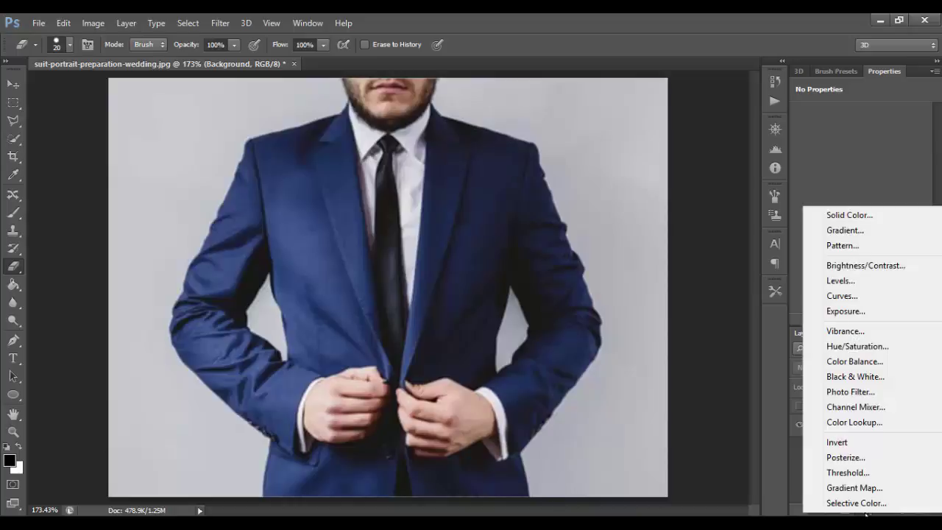
left_click(840, 217)
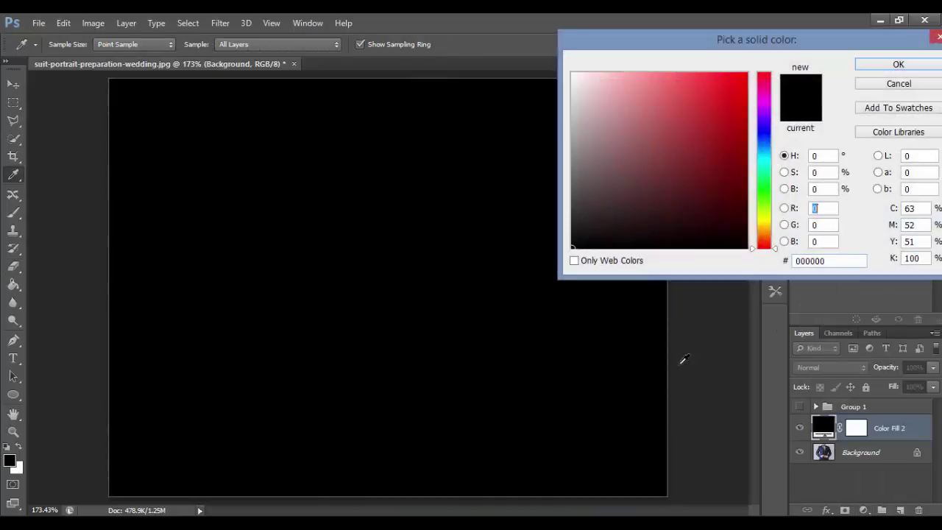
mouse_move(764, 245)
left_mouse_down()
mouse_move(764, 226)
mouse_move(765, 236)
left_mouse_up()
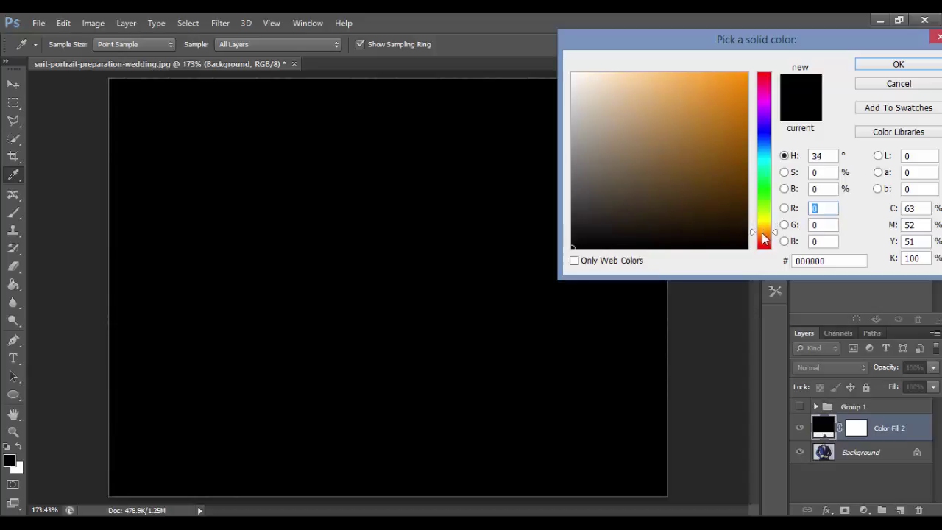
mouse_move(725, 210)
left_mouse_down()
mouse_move(708, 215)
mouse_move(708, 196)
mouse_move(714, 207)
left_mouse_up()
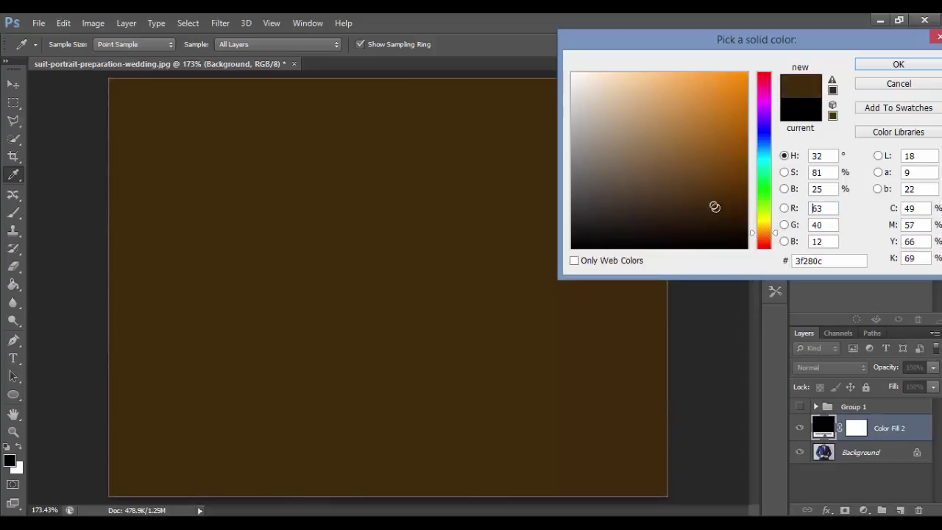
left_click(898, 64)
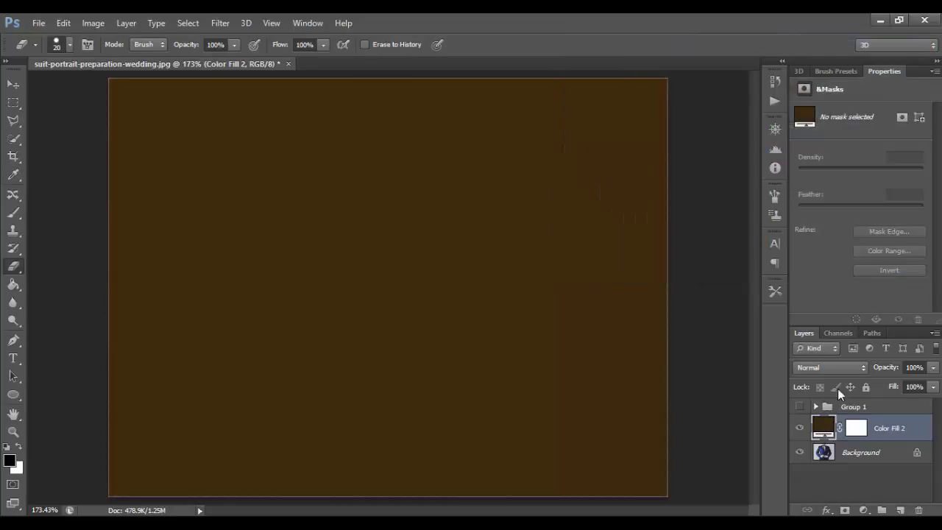
Step: Invert the mask of the brown fill layer to black and set the layer's blend mode to Color
left_click(856, 432)
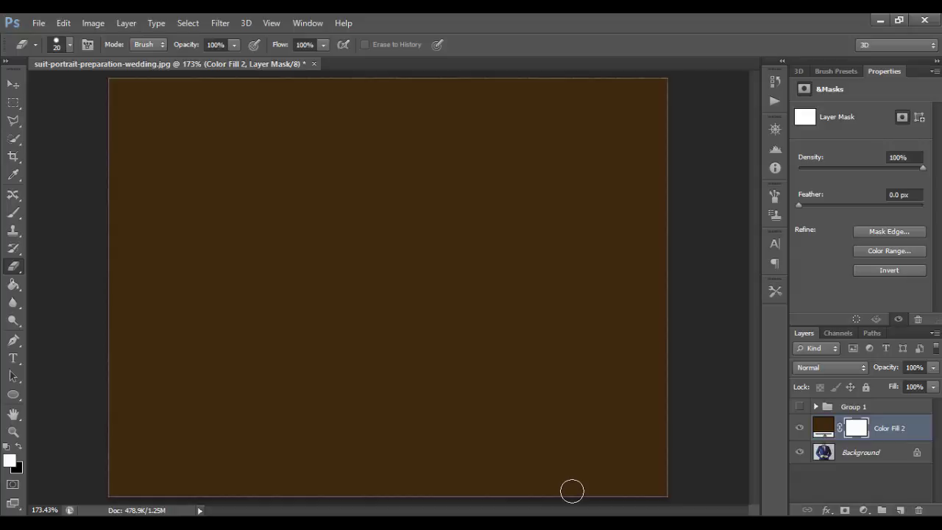
key("ctrl+i")
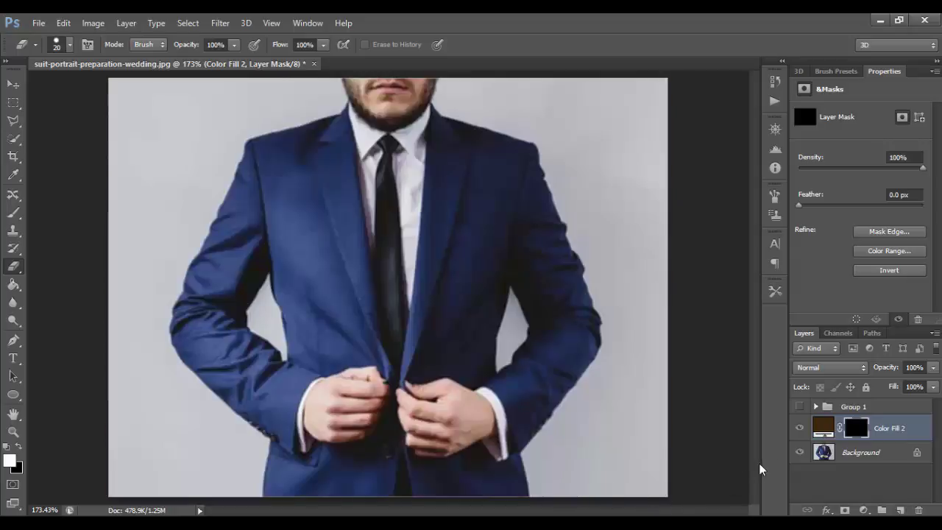
left_click(865, 370)
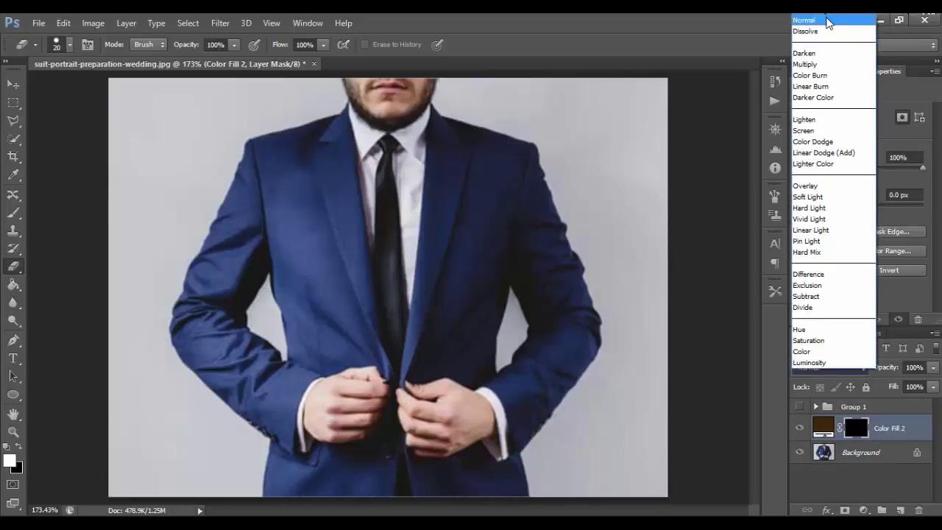
left_click(831, 352)
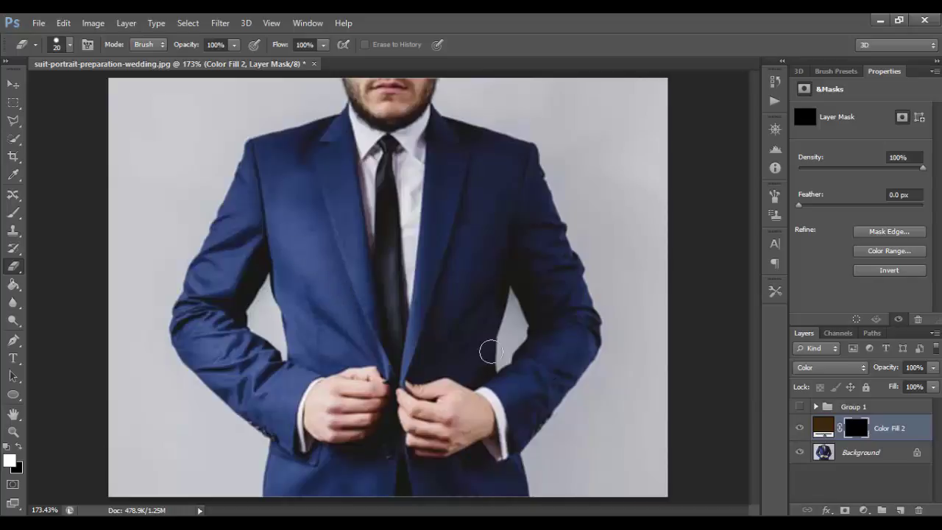
Step: Reveal the brown fill on the mask over the jacket's left sleeve, left body and hem, and clean overspill off the background
left_click(19, 448)
mouse_move(315, 246)
left_mouse_down()
mouse_move(292, 254)
mouse_move(289, 232)
mouse_move(294, 261)
mouse_move(278, 211)
mouse_move(301, 367)
mouse_move(303, 146)
mouse_move(314, 184)
mouse_move(288, 168)
mouse_move(271, 172)
mouse_move(270, 164)
mouse_move(280, 177)
mouse_move(281, 146)
mouse_move(252, 165)
mouse_move(190, 328)
mouse_move(208, 382)
mouse_move(280, 443)
mouse_move(296, 385)
mouse_move(310, 377)
mouse_move(263, 373)
mouse_move(275, 394)
mouse_move(207, 338)
mouse_move(231, 374)
mouse_move(240, 332)
mouse_move(283, 370)
mouse_move(207, 324)
mouse_move(200, 296)
mouse_move(215, 281)
mouse_move(235, 308)
mouse_move(232, 284)
mouse_move(232, 316)
mouse_move(238, 276)
mouse_move(246, 269)
mouse_move(243, 294)
mouse_move(272, 237)
mouse_move(255, 212)
mouse_move(244, 219)
mouse_move(237, 238)
mouse_move(297, 199)
mouse_move(301, 133)
mouse_move(253, 147)
mouse_move(129, 224)
left_mouse_up()
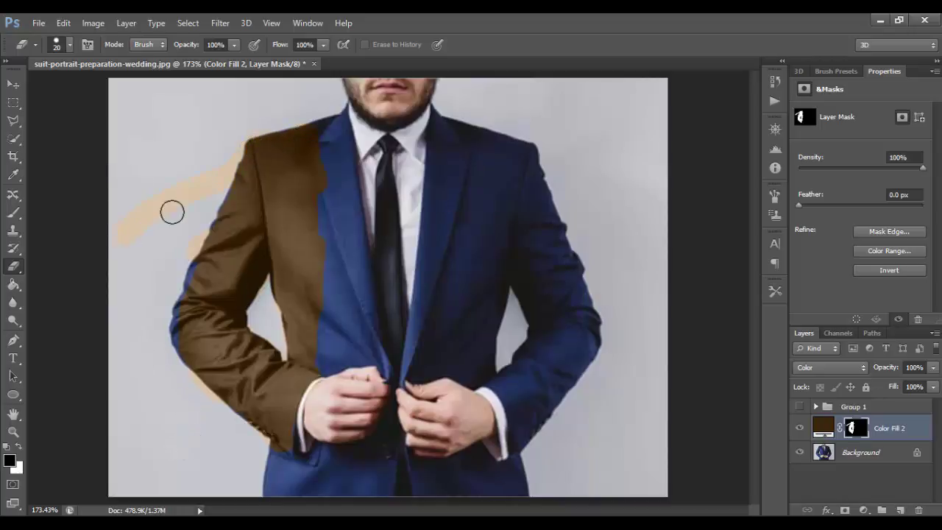
mouse_move(213, 267)
left_mouse_down()
mouse_move(160, 347)
mouse_move(189, 276)
mouse_move(168, 369)
mouse_move(199, 272)
mouse_move(160, 363)
mouse_move(213, 407)
left_mouse_up()
mouse_move(281, 475)
left_mouse_down()
mouse_move(280, 453)
mouse_move(292, 483)
mouse_move(309, 467)
mouse_move(311, 496)
mouse_move(385, 491)
mouse_move(397, 483)
mouse_move(371, 484)
mouse_move(364, 439)
mouse_move(362, 464)
mouse_move(304, 461)
mouse_move(340, 461)
mouse_move(349, 486)
mouse_move(329, 452)
mouse_move(348, 454)
mouse_move(305, 458)
mouse_move(296, 470)
mouse_move(282, 441)
mouse_move(294, 472)
mouse_move(394, 492)
mouse_move(514, 494)
mouse_move(521, 471)
mouse_move(513, 463)
mouse_move(442, 488)
mouse_move(455, 470)
mouse_move(410, 470)
left_mouse_up()
left_click(20, 446)
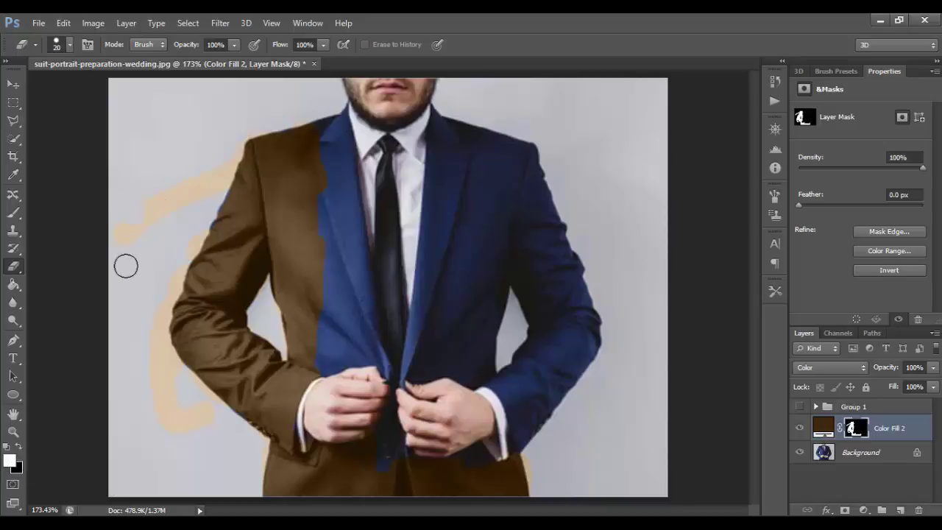
mouse_move(125, 265)
left_mouse_down()
mouse_move(113, 226)
mouse_move(146, 188)
mouse_move(213, 155)
mouse_move(216, 184)
mouse_move(243, 130)
mouse_move(256, 127)
mouse_move(182, 151)
mouse_move(171, 223)
mouse_move(216, 193)
mouse_move(149, 322)
mouse_move(153, 363)
mouse_move(163, 350)
mouse_move(176, 361)
mouse_move(191, 402)
mouse_move(212, 419)
mouse_move(192, 391)
mouse_move(163, 427)
mouse_move(153, 391)
mouse_move(198, 441)
mouse_move(147, 348)
mouse_move(148, 316)
mouse_move(162, 324)
mouse_move(147, 202)
mouse_move(189, 193)
left_mouse_up()
Step: Hide Color Fill 2 and show Group 1 with its Color Fill 1 and Layer 1 layers
left_click(800, 432)
left_click(815, 406)
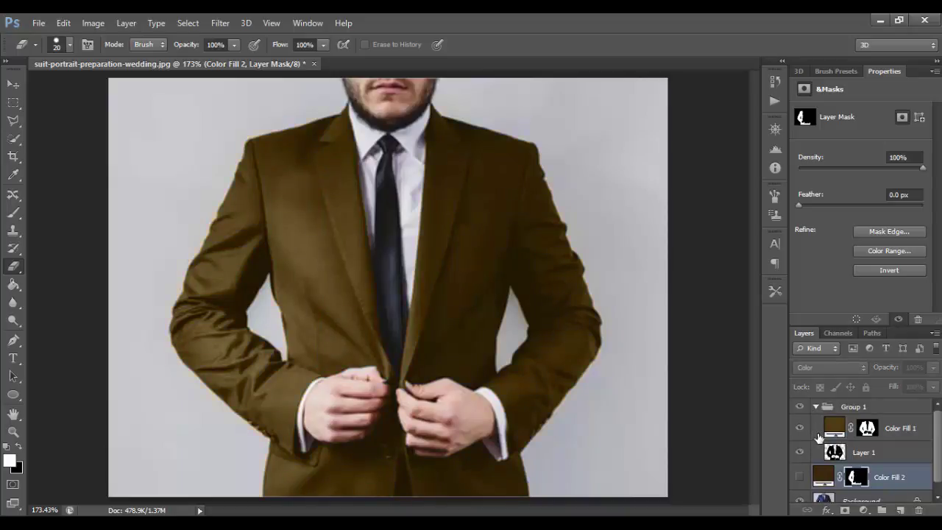
left_click_drag(932, 440, 938, 462)
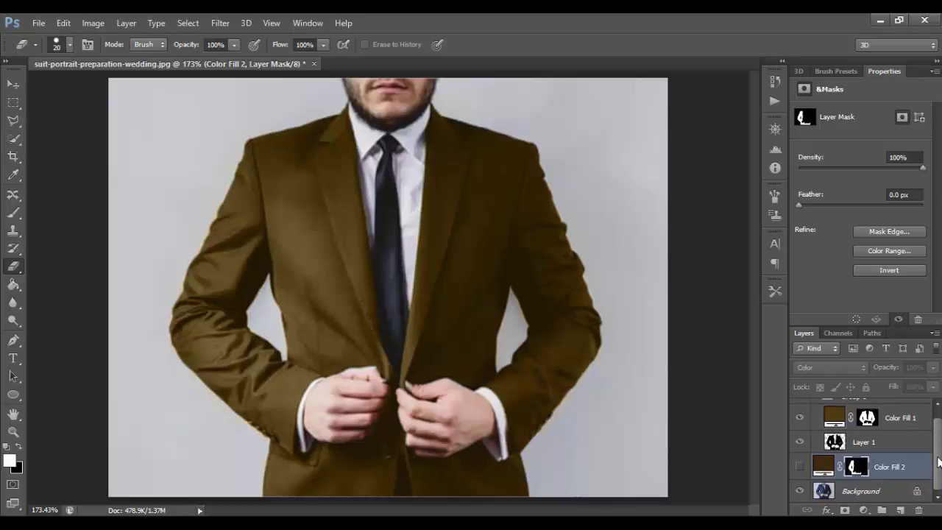